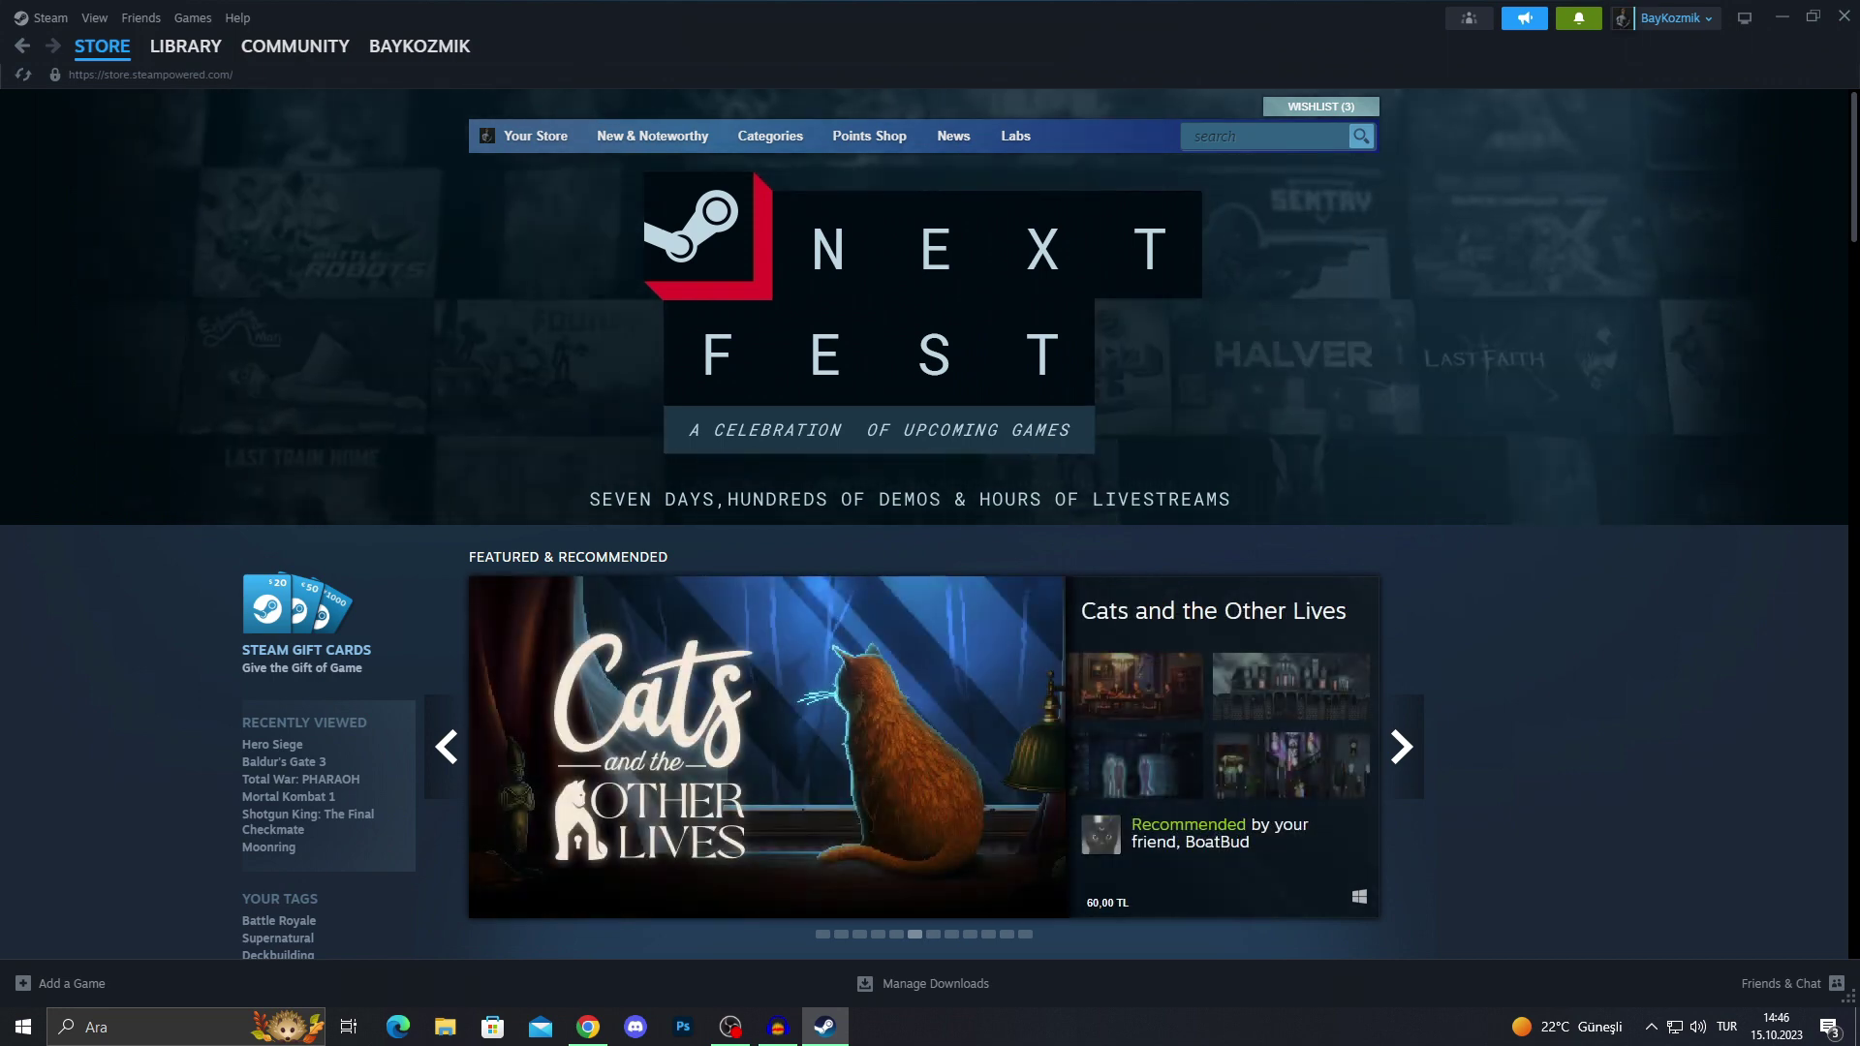
- Move the Steam window lower and bring an enlarged Chrome window on screen
left_click_drag(930, 17, 997, 138)
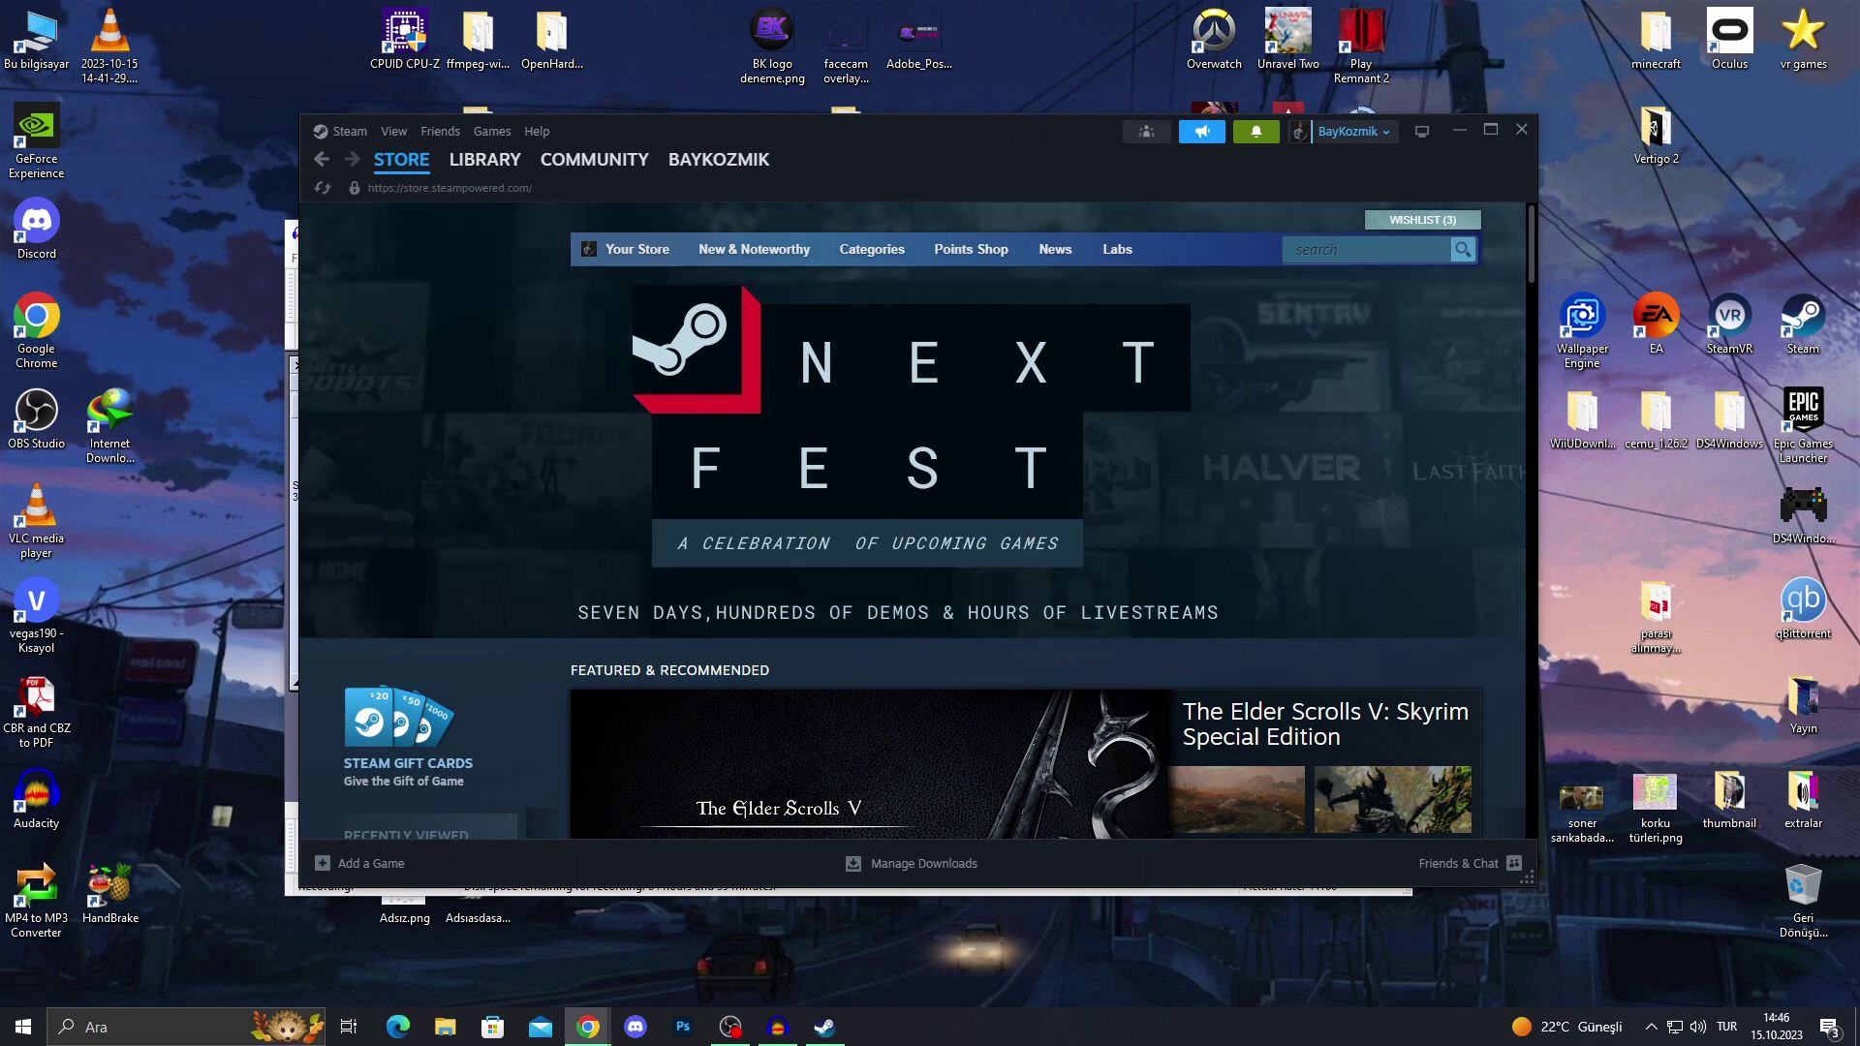
left_click_drag(14, 290, 583, 290)
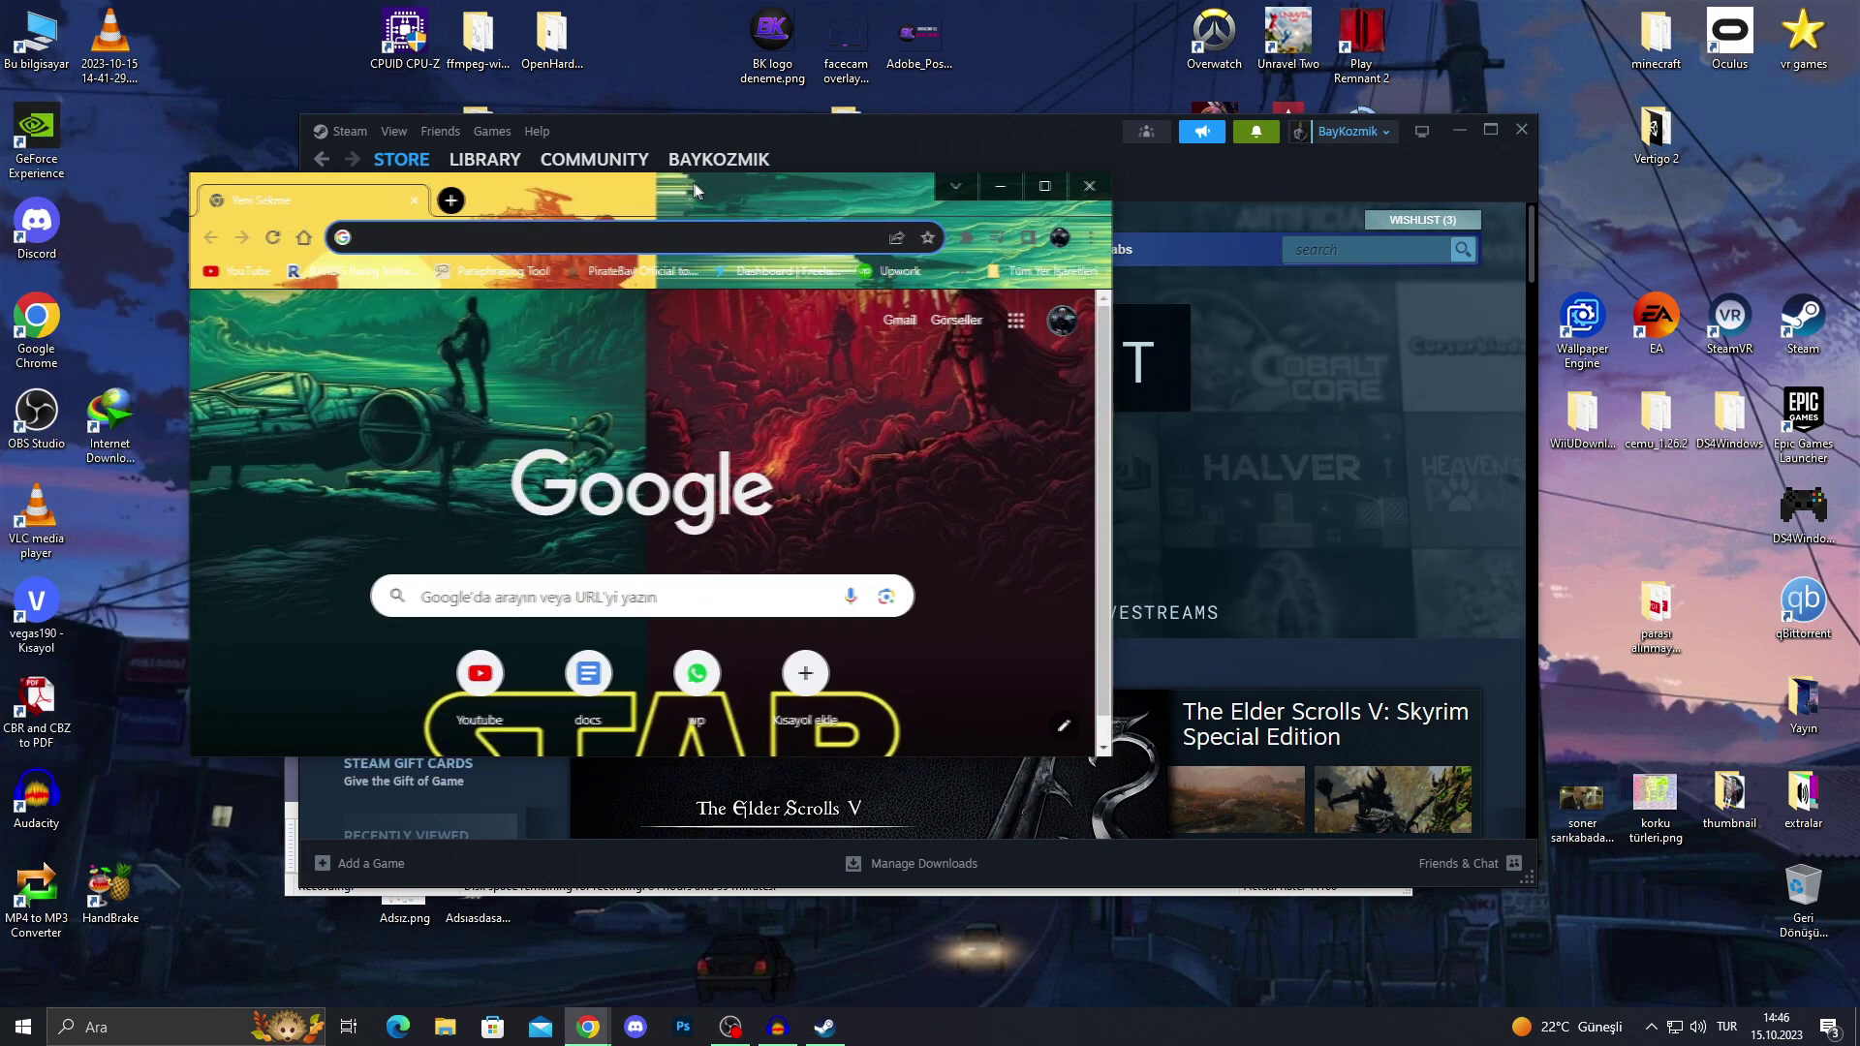
left_click_drag(1039, 768, 1379, 869)
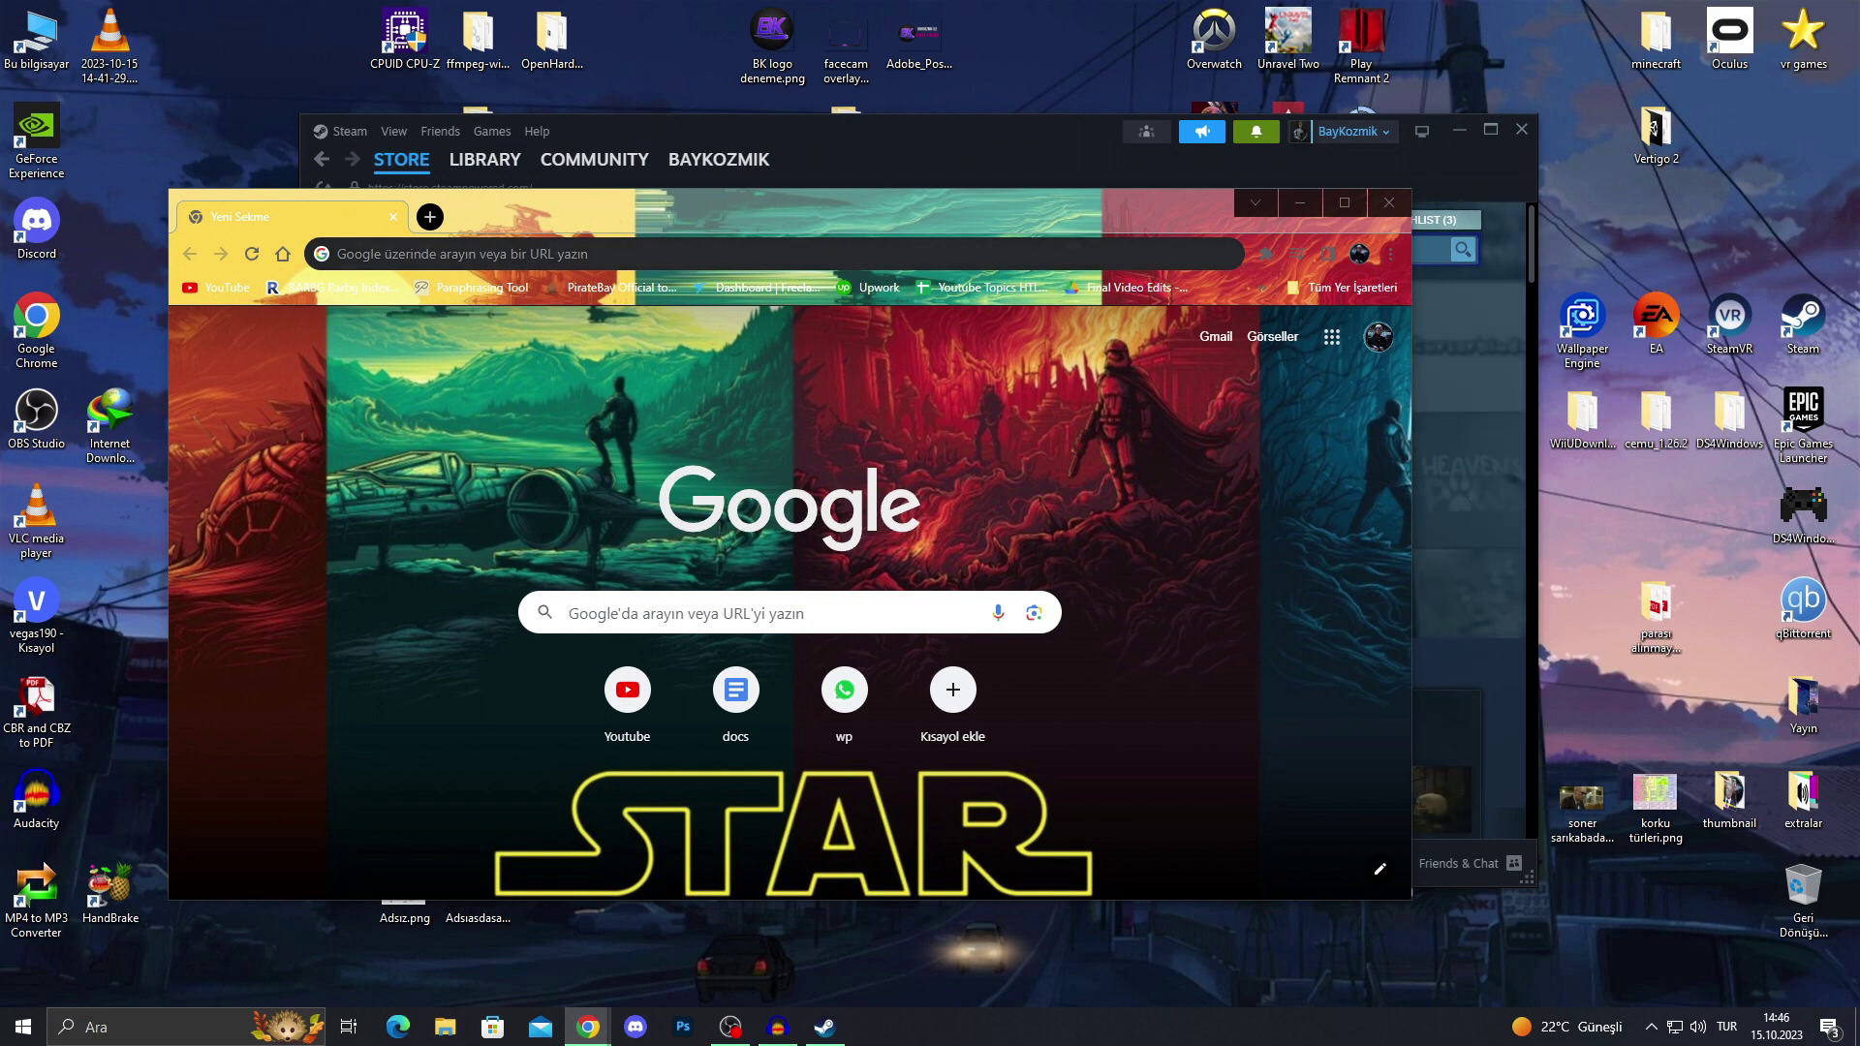
- Paste the steamcommunity.com/dev/apikey address into Chrome and select it
key("ctrl+l")
key("ctrl+v")
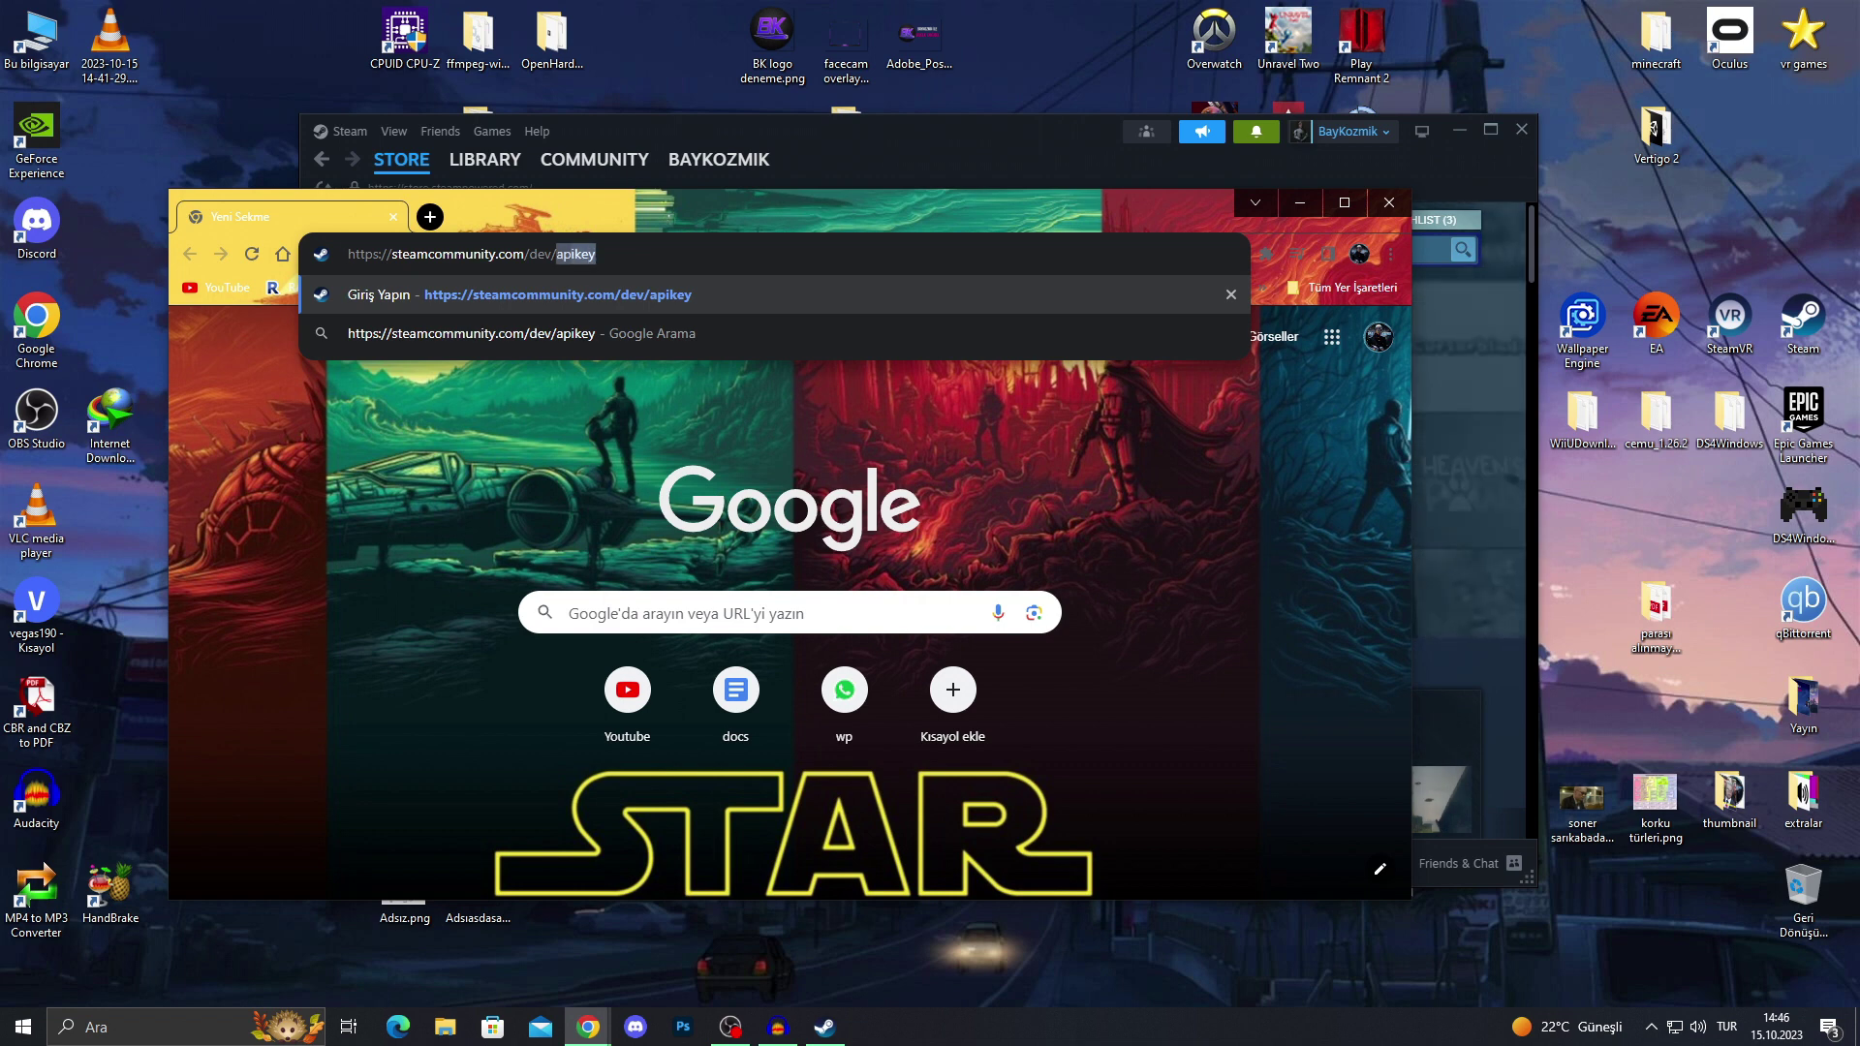
left_click_drag(595, 254, 354, 254)
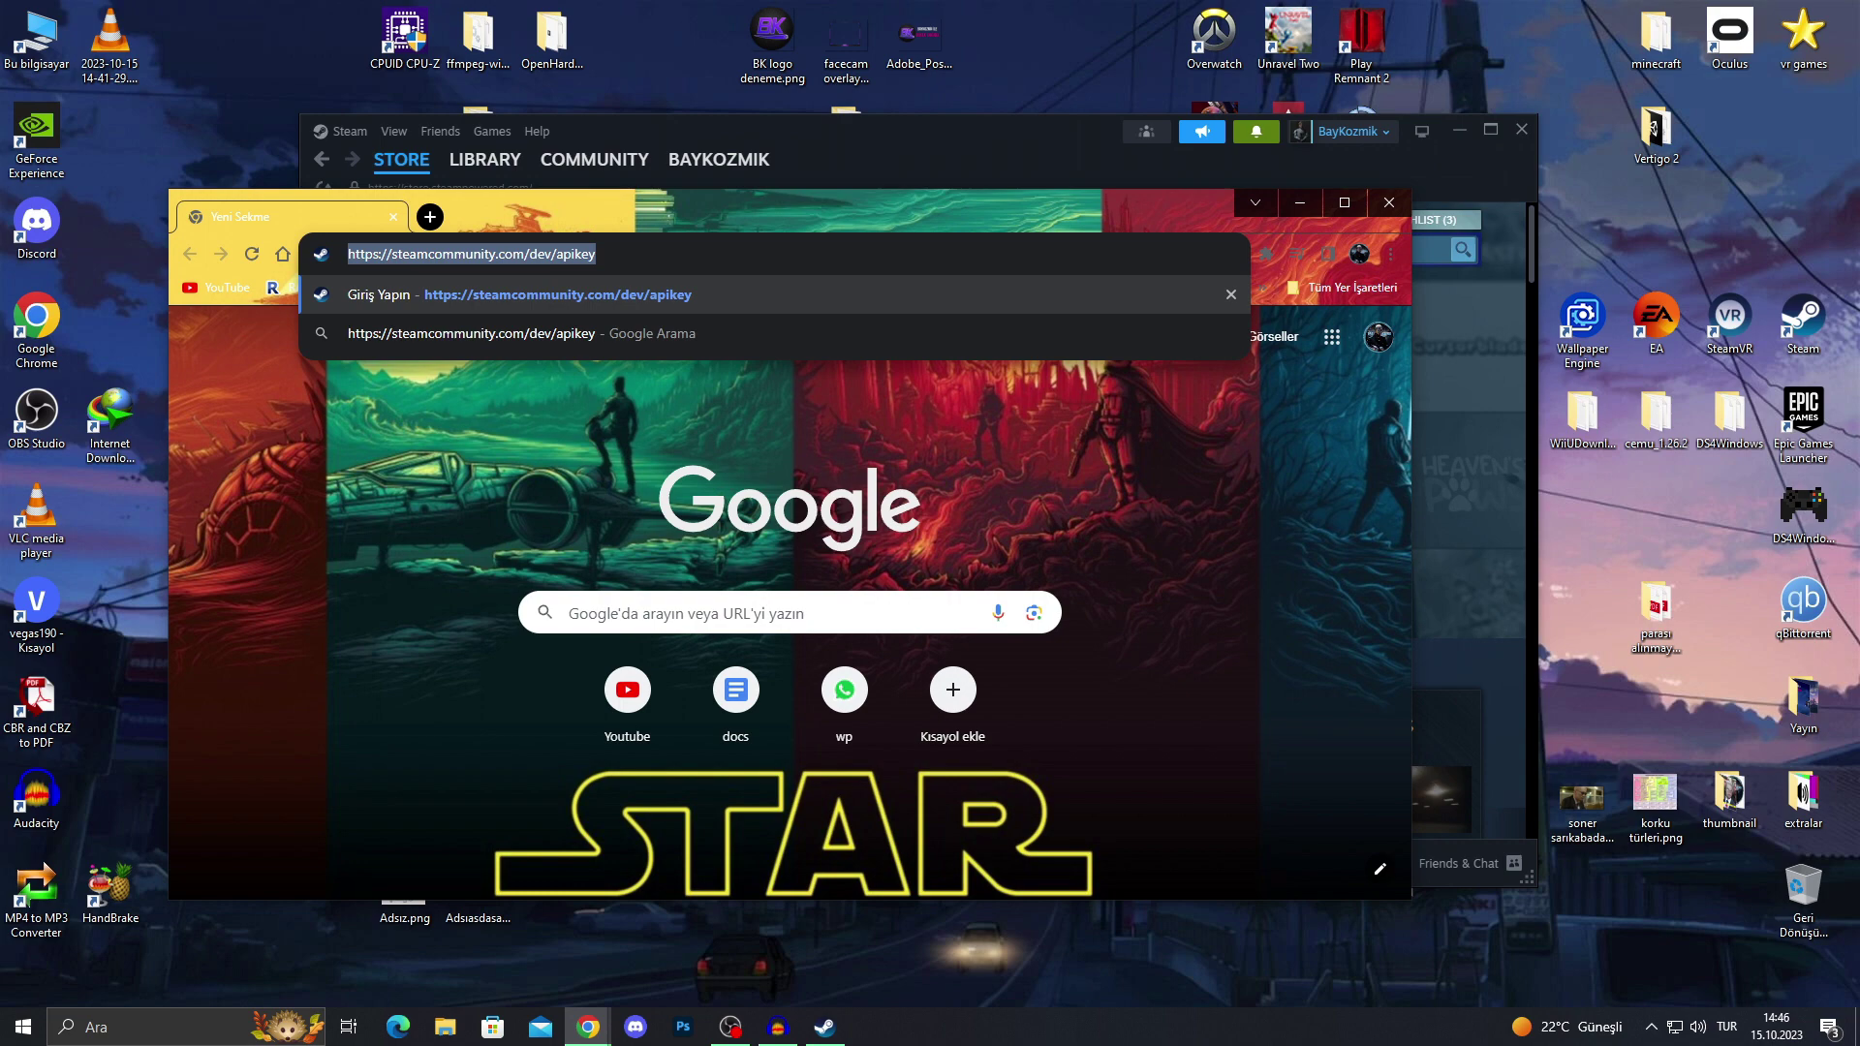
mouse_move(466, 254)
left_mouse_down()
mouse_move(1573, 549)
mouse_move(1468, 541)
left_mouse_up()
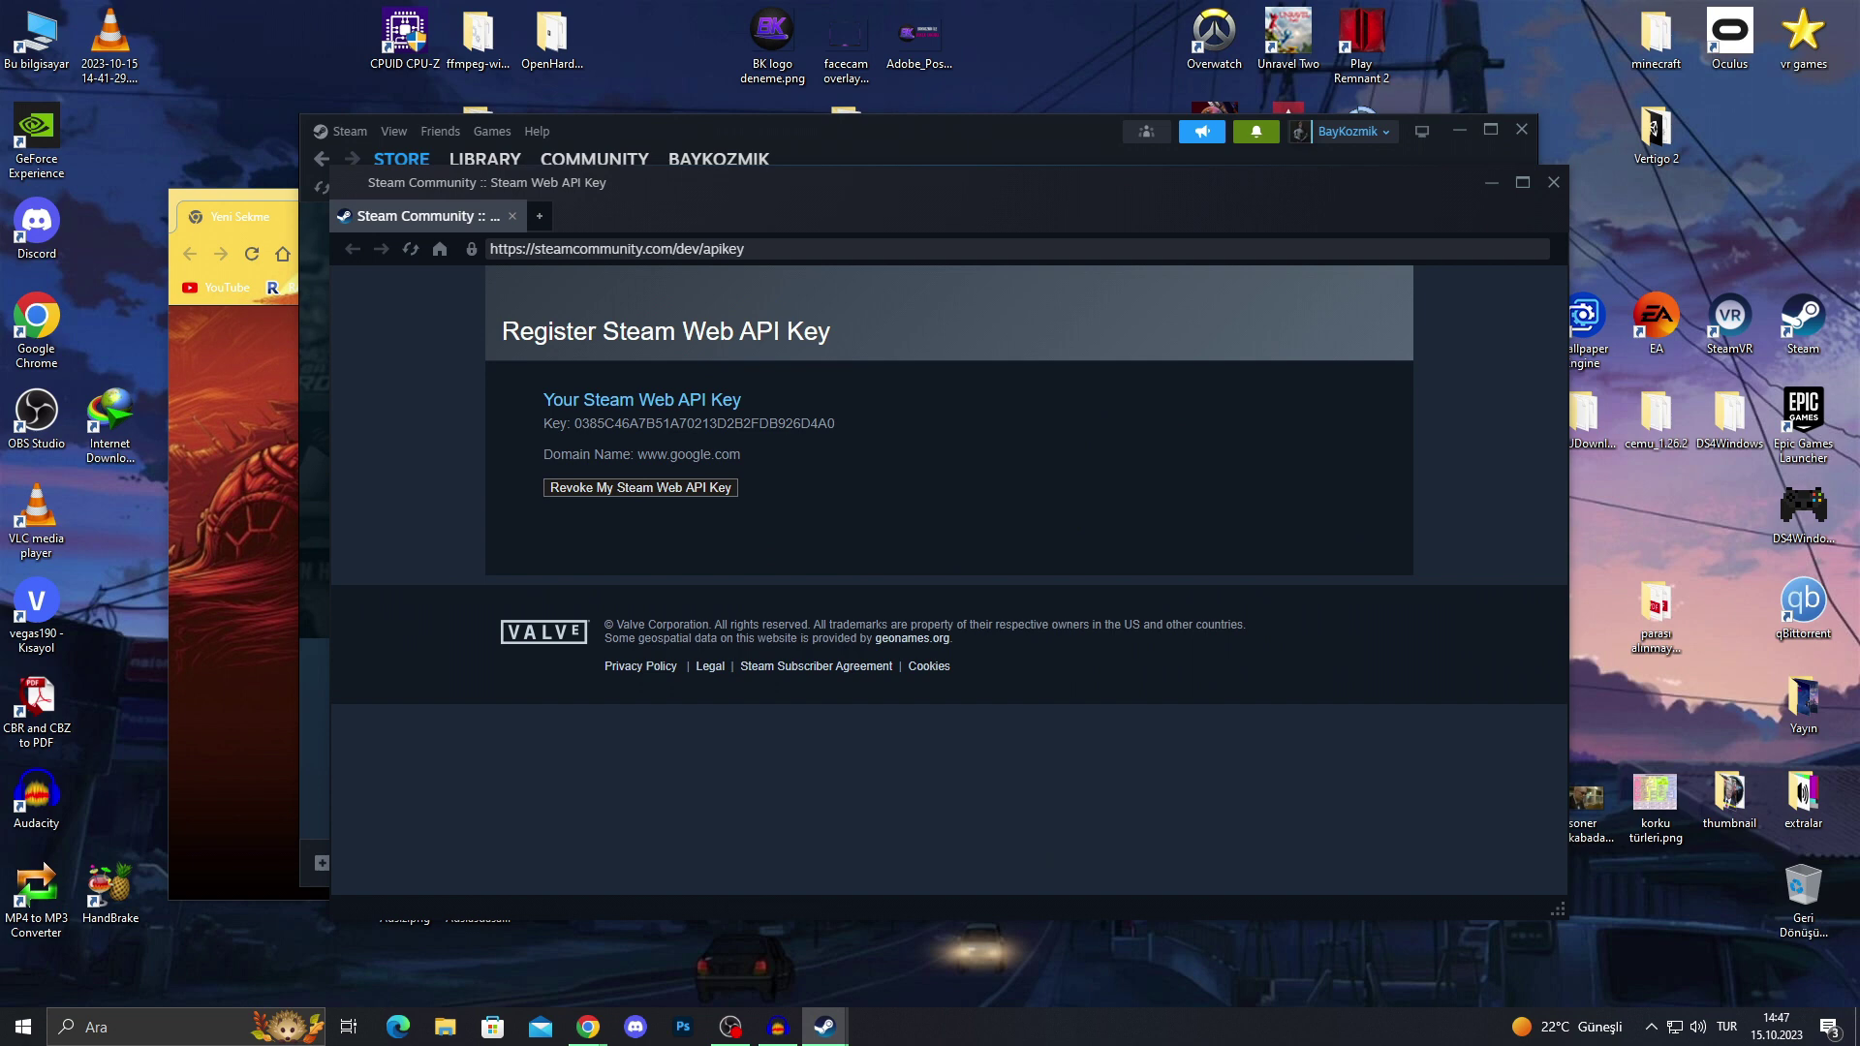
left_click_drag(544, 400, 742, 400)
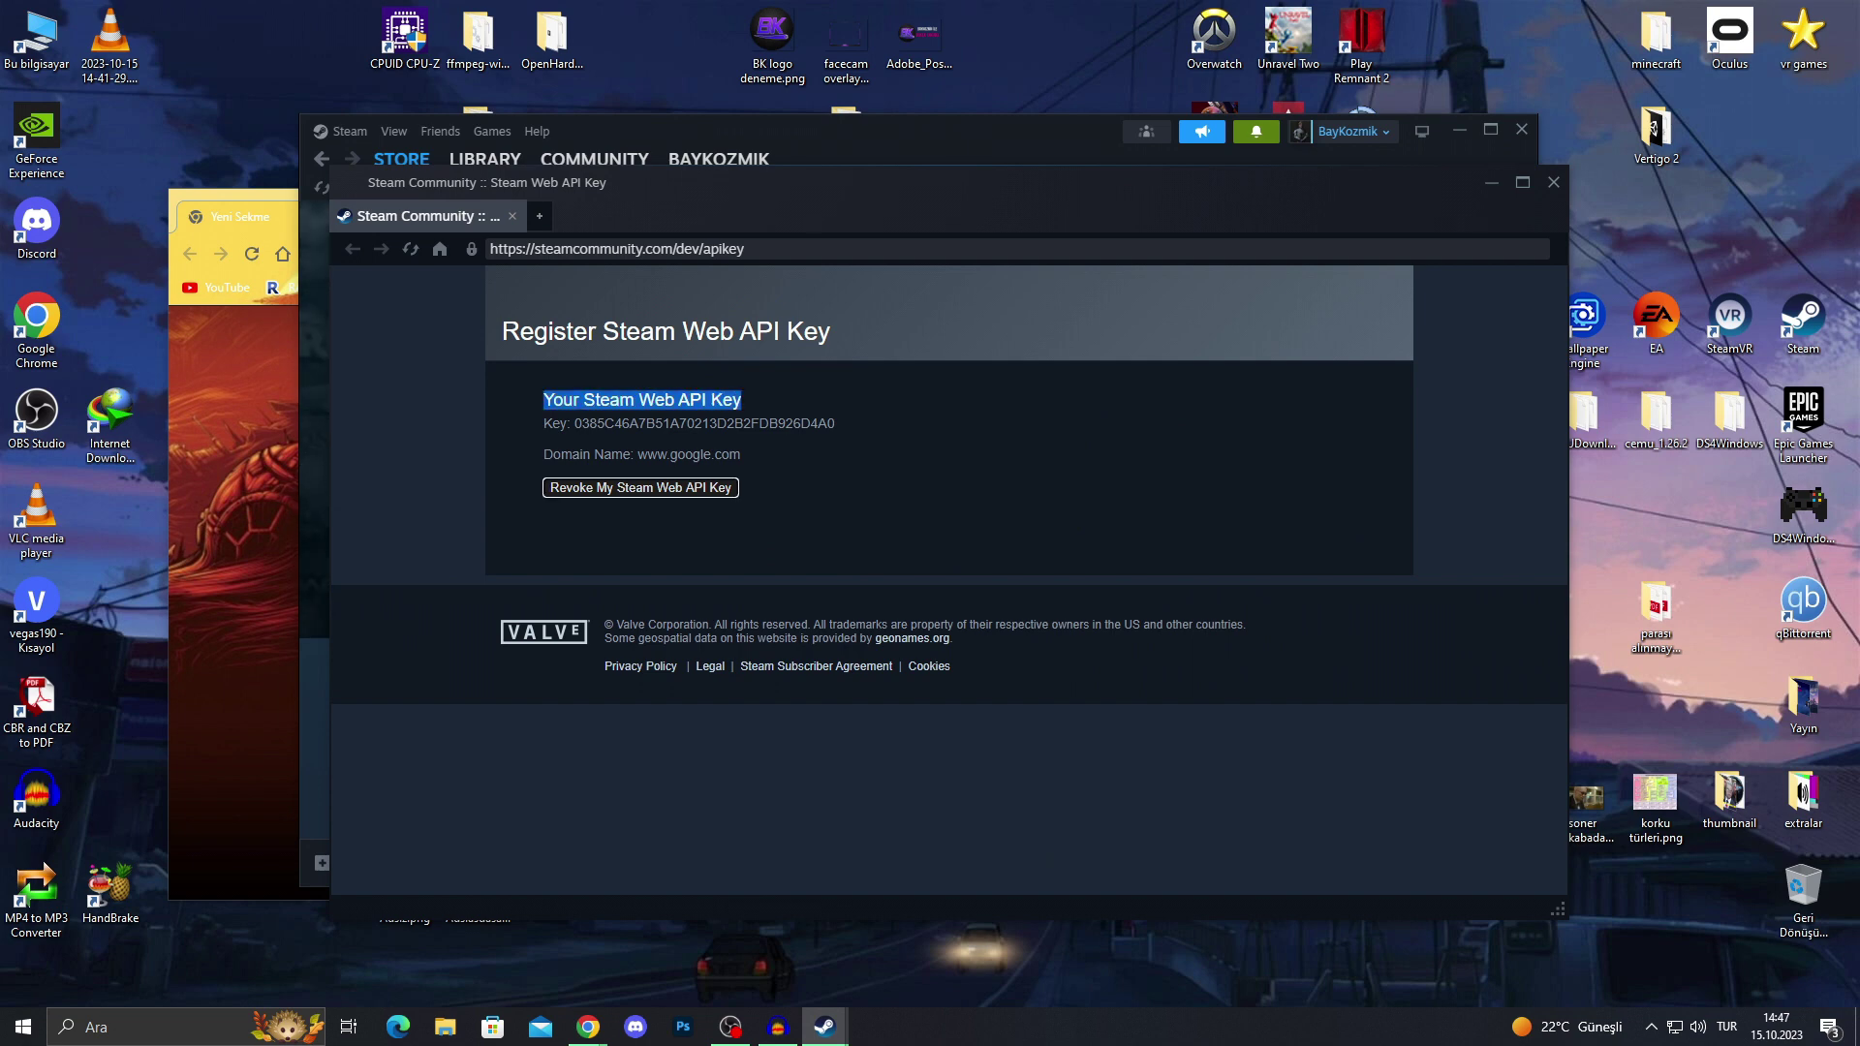
left_click(640, 486)
left_click(883, 622)
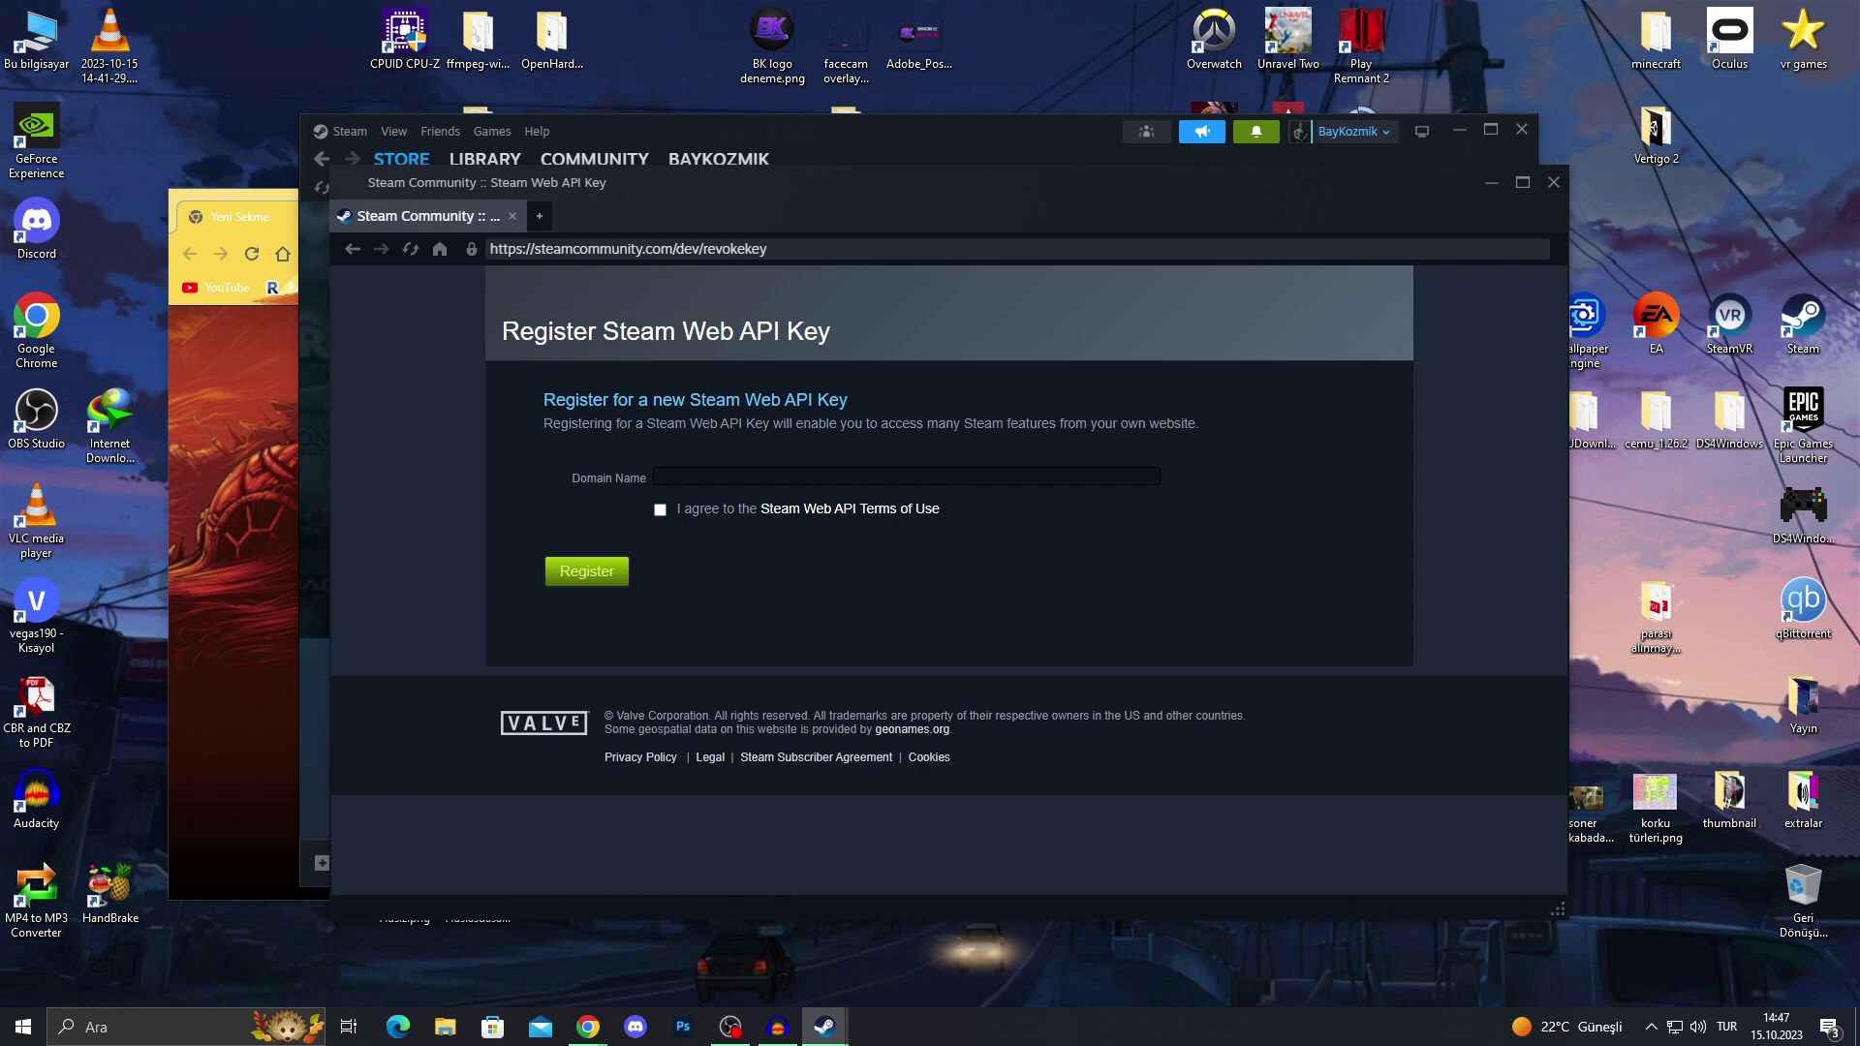
left_click(660, 509)
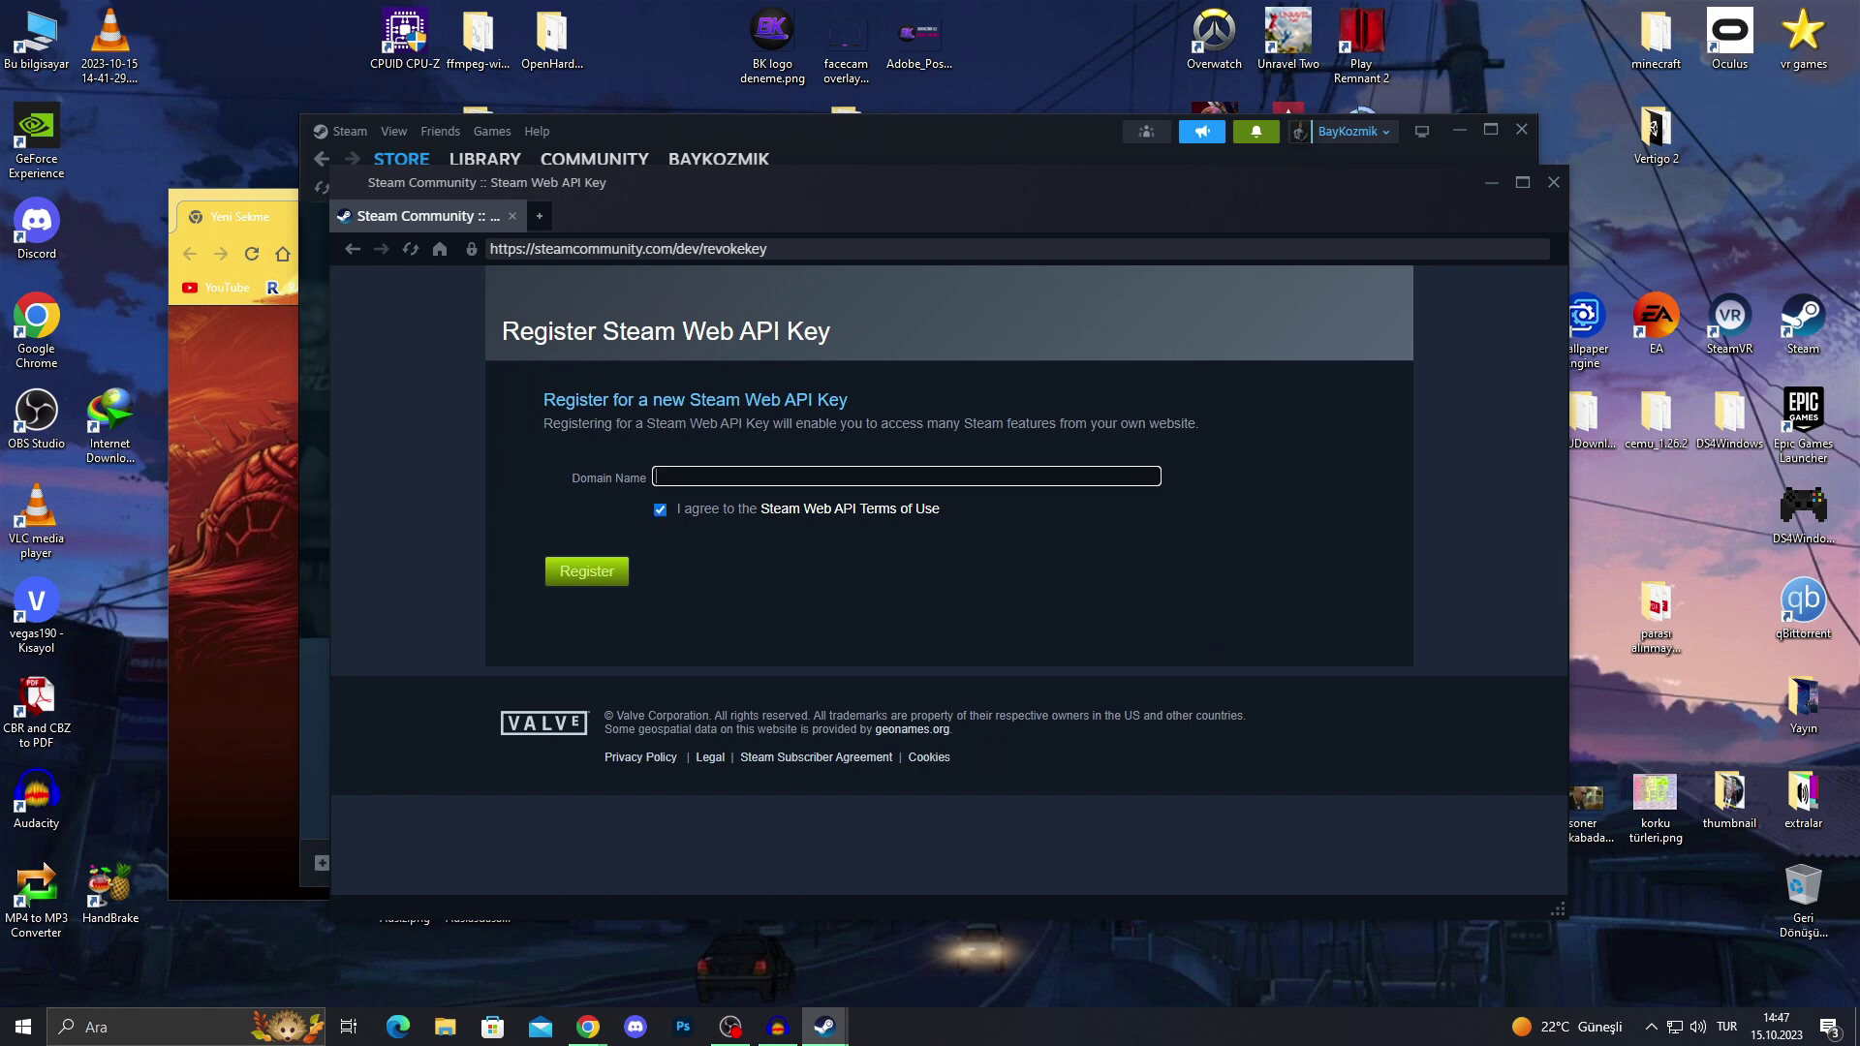
left_click(906, 477)
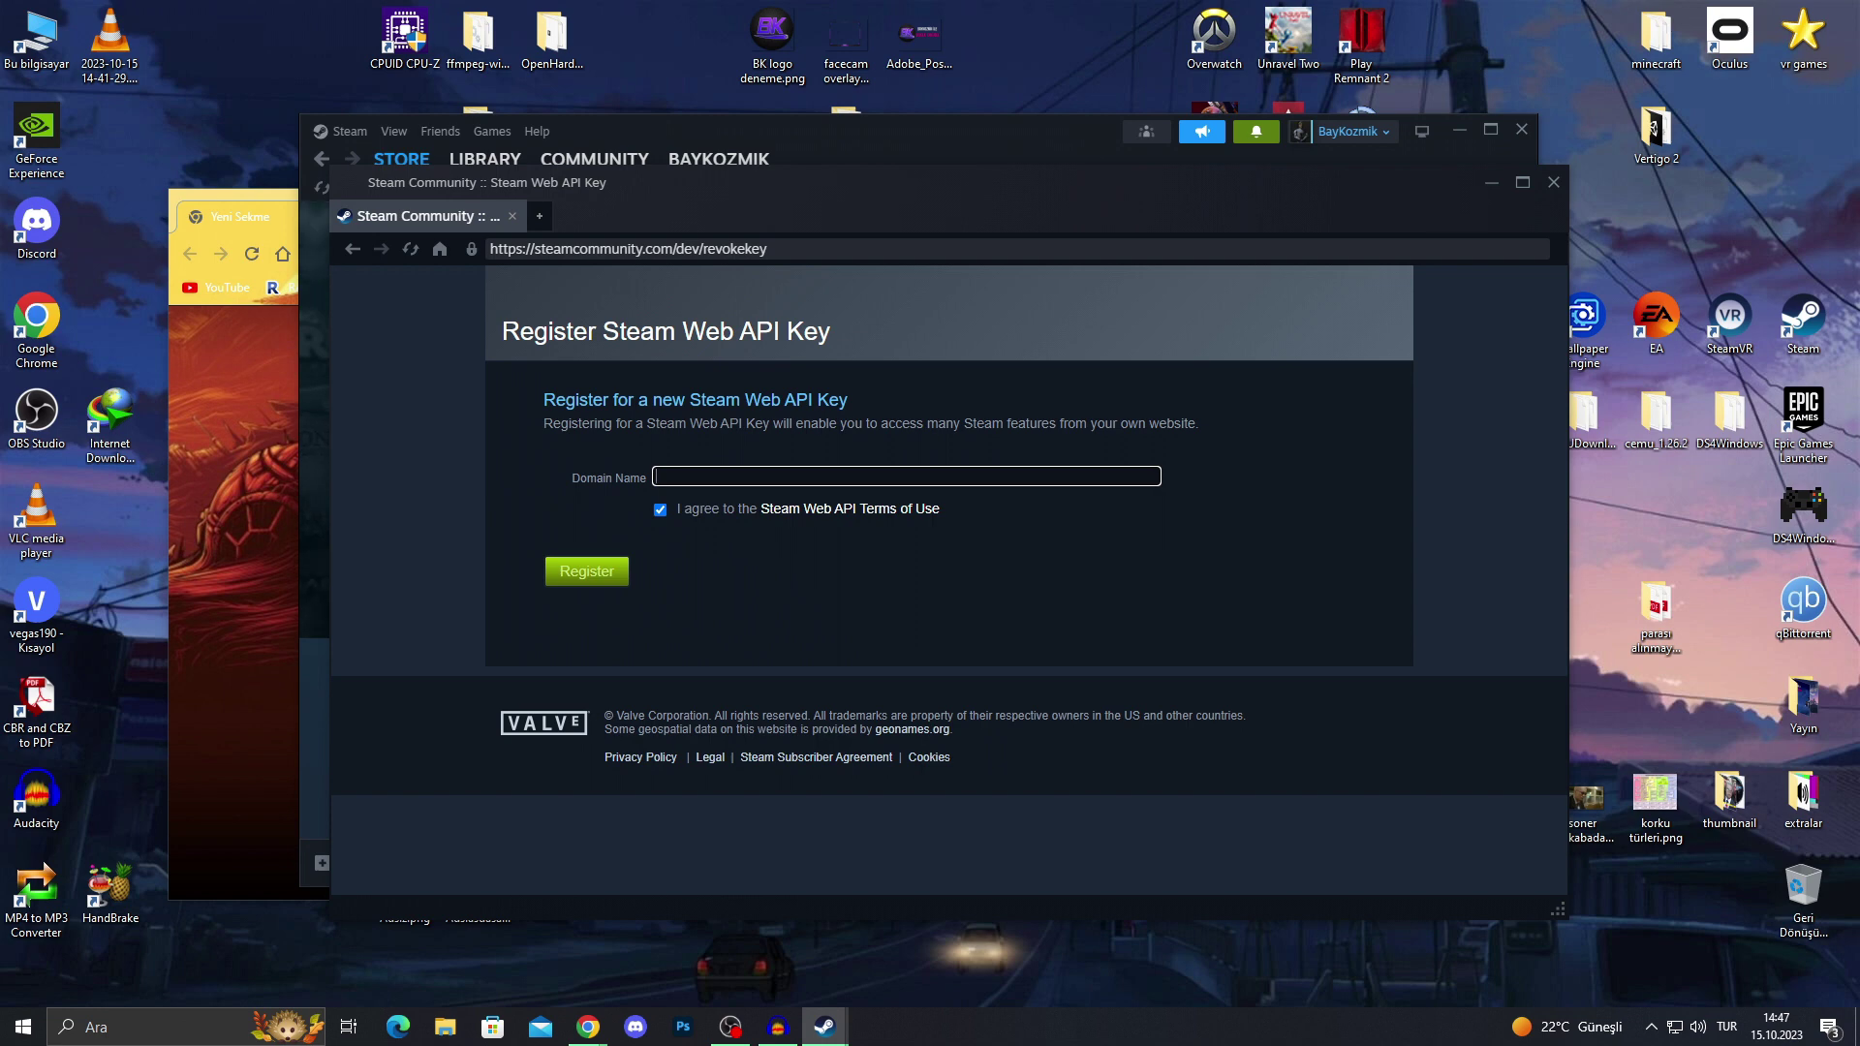
type("www.google.c")
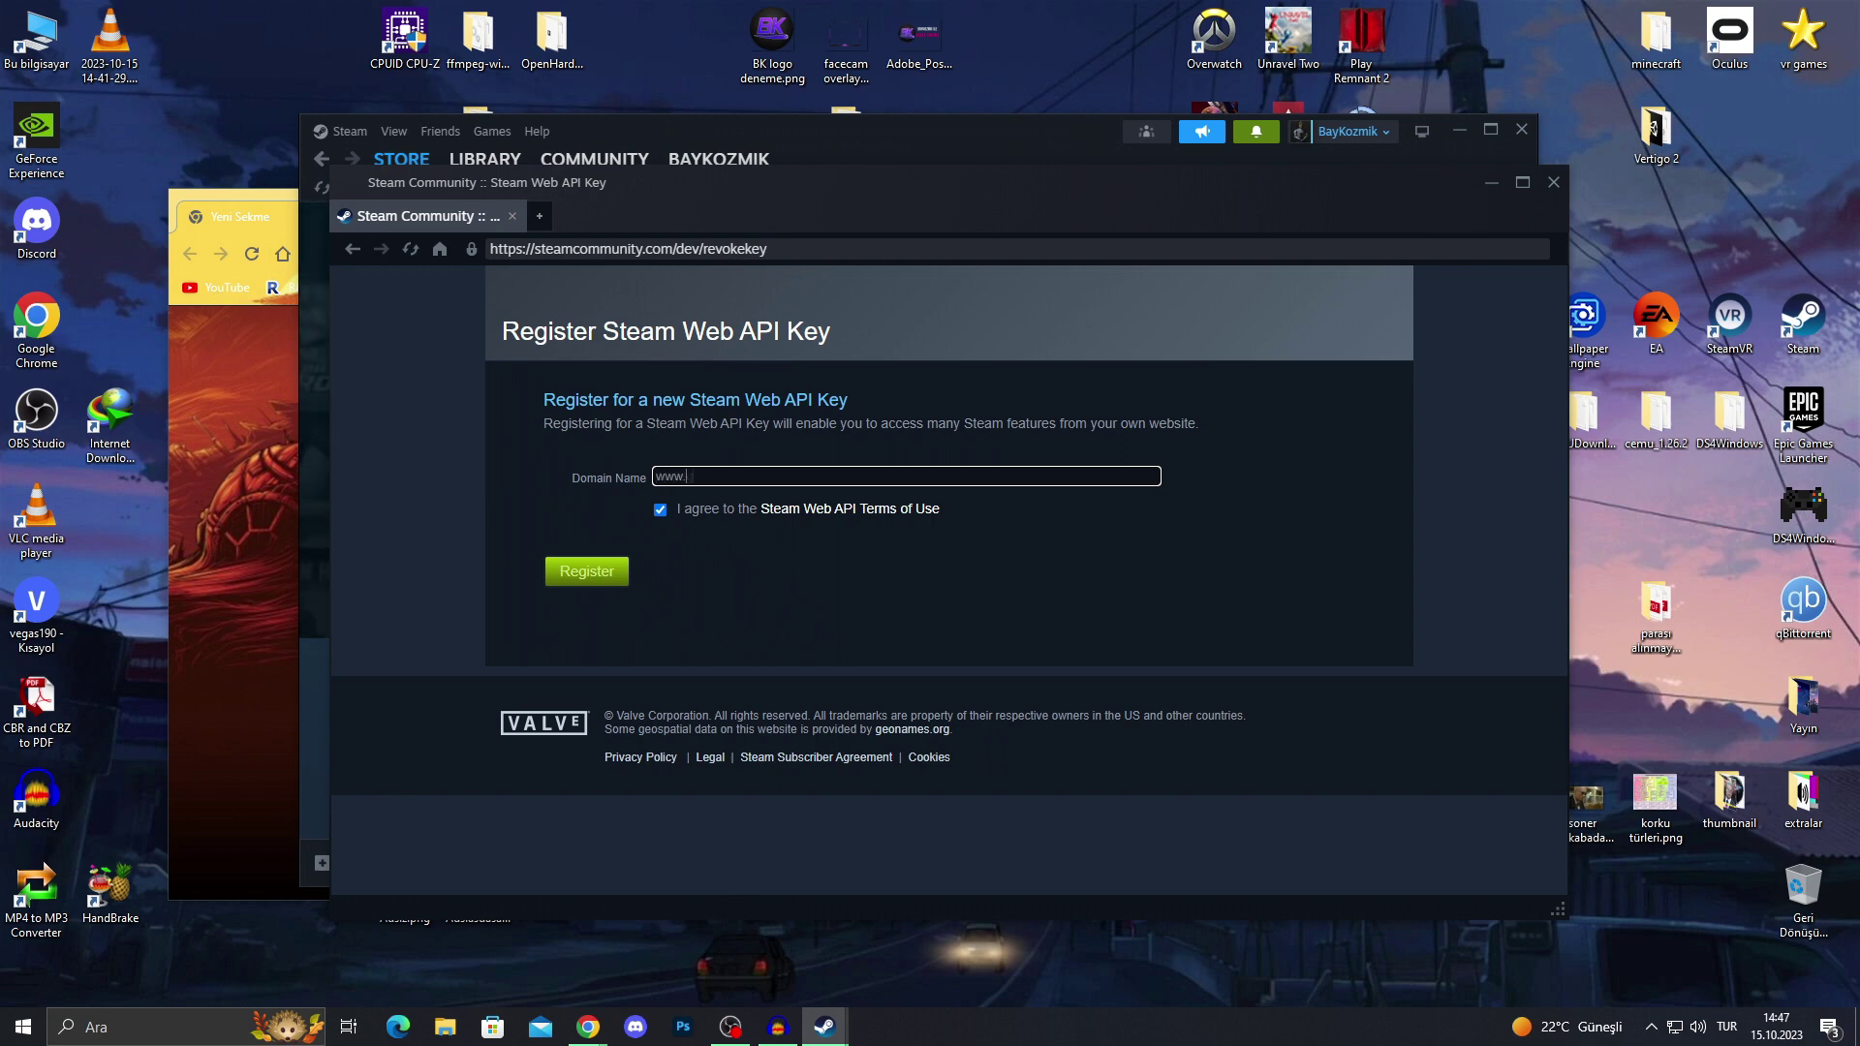
type("om")
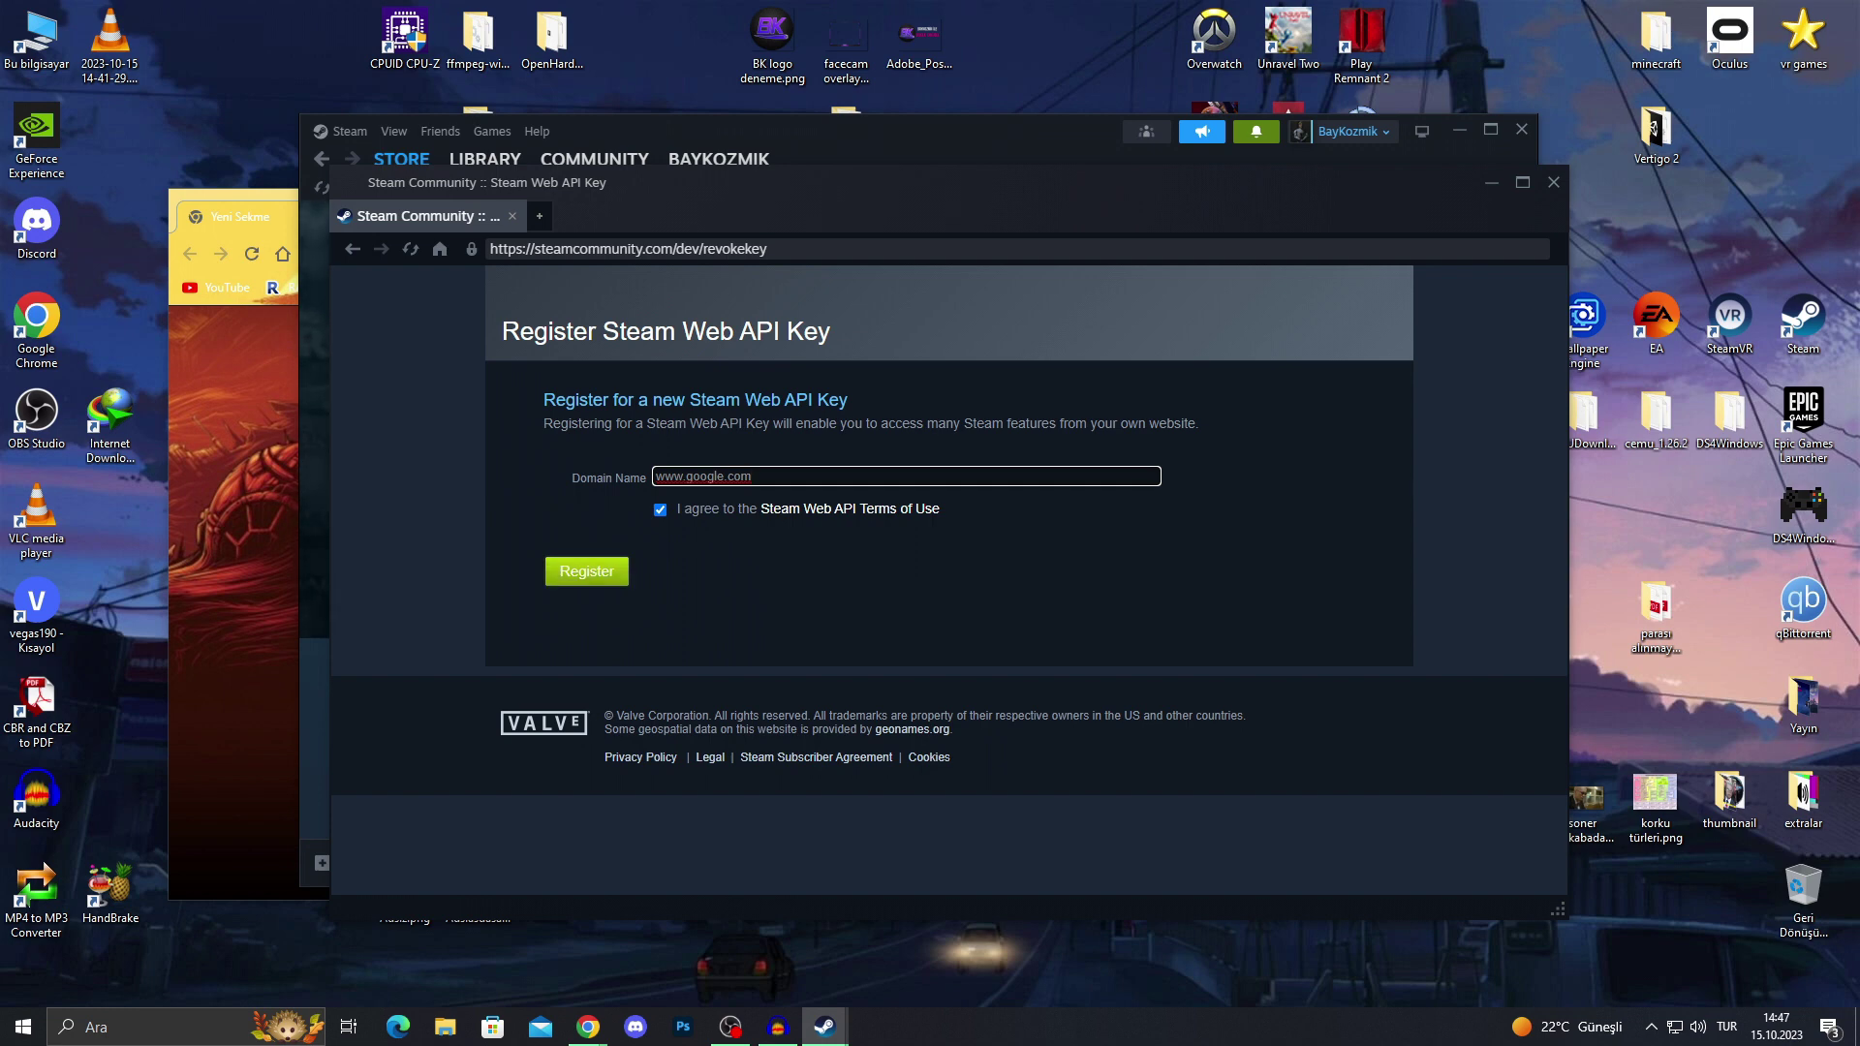
left_click(586, 571)
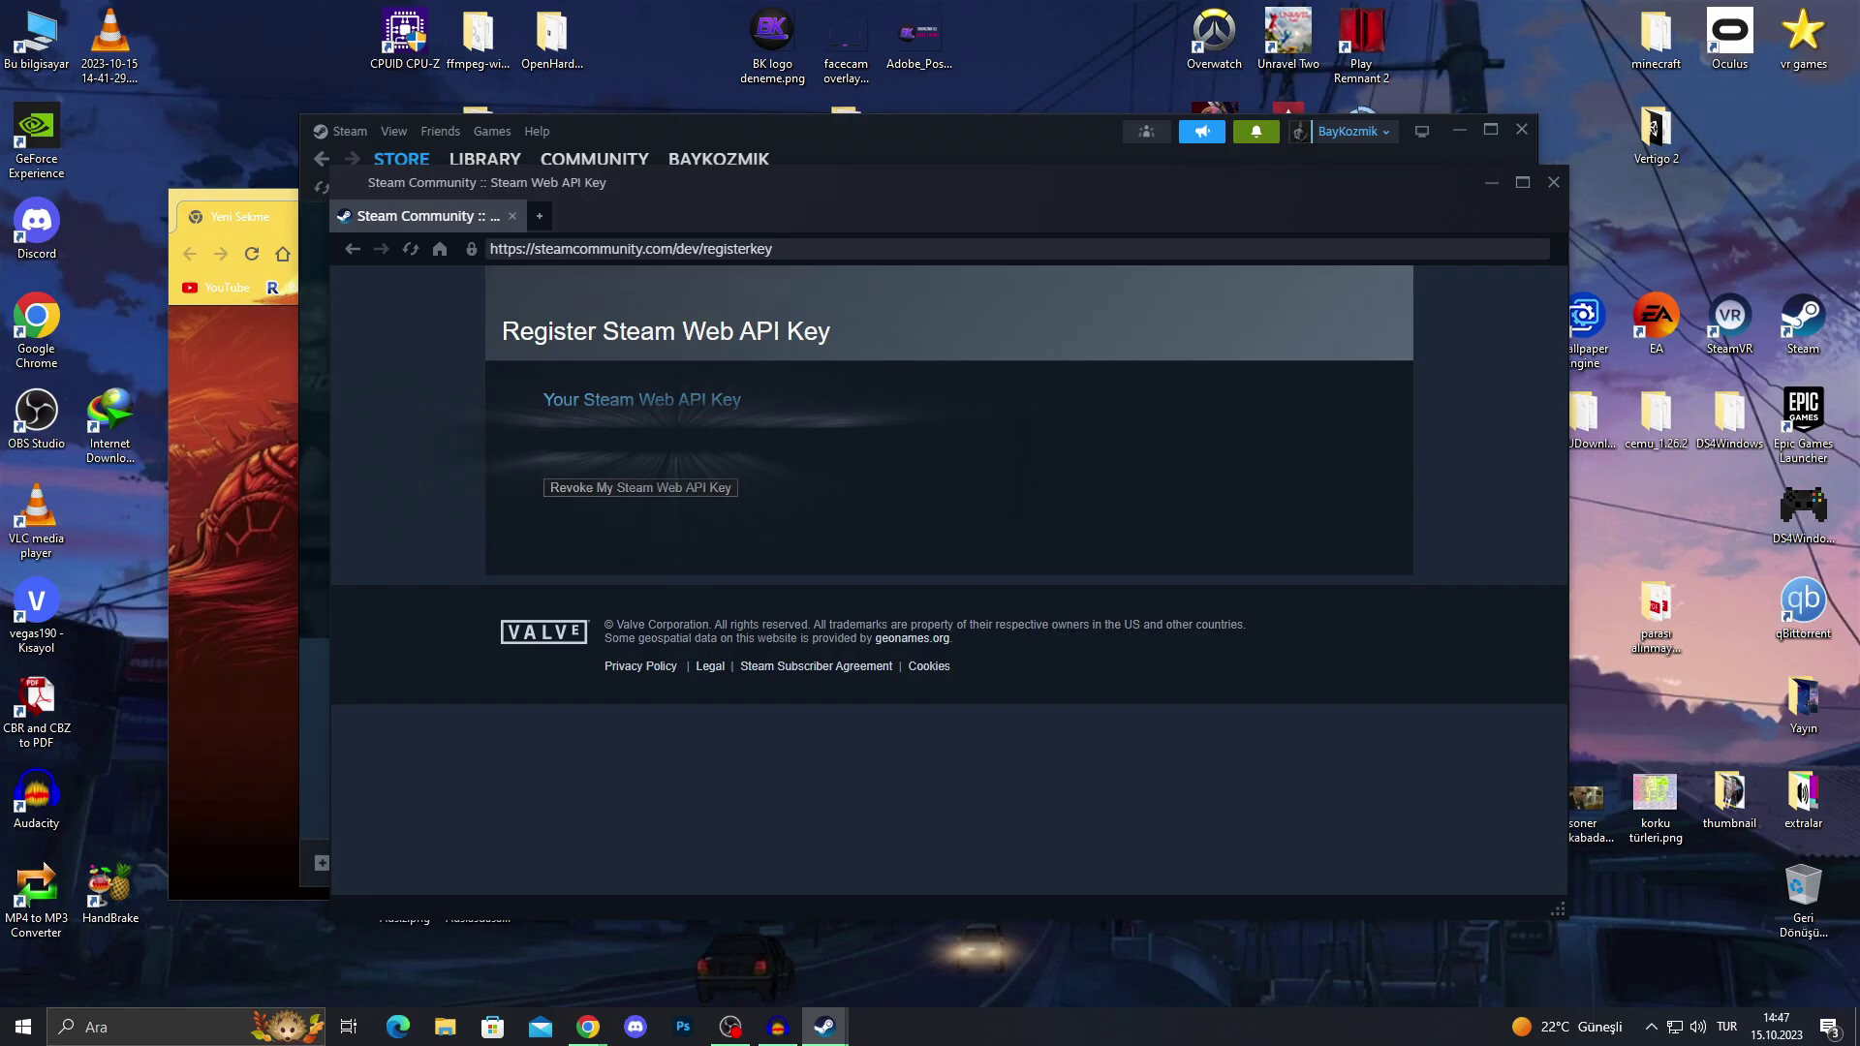